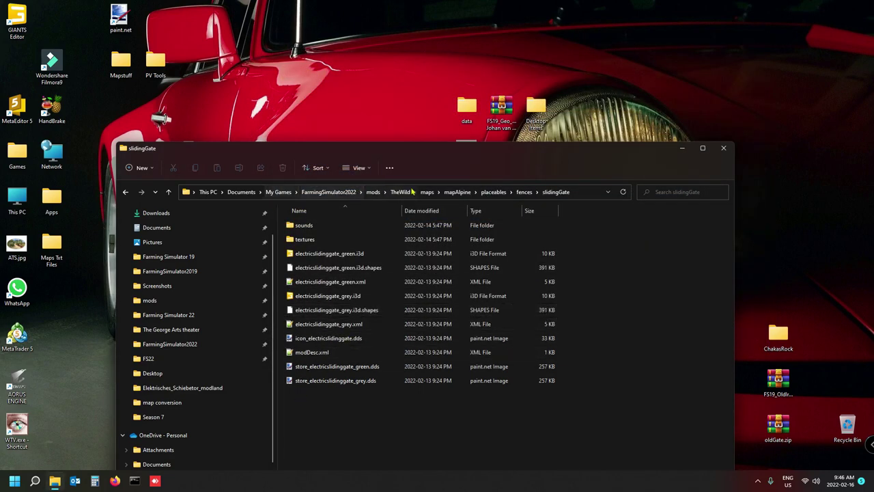
# Open map.i3d from the mapAlpine folder in GIANTS Editor
pyautogui.click(459, 192)
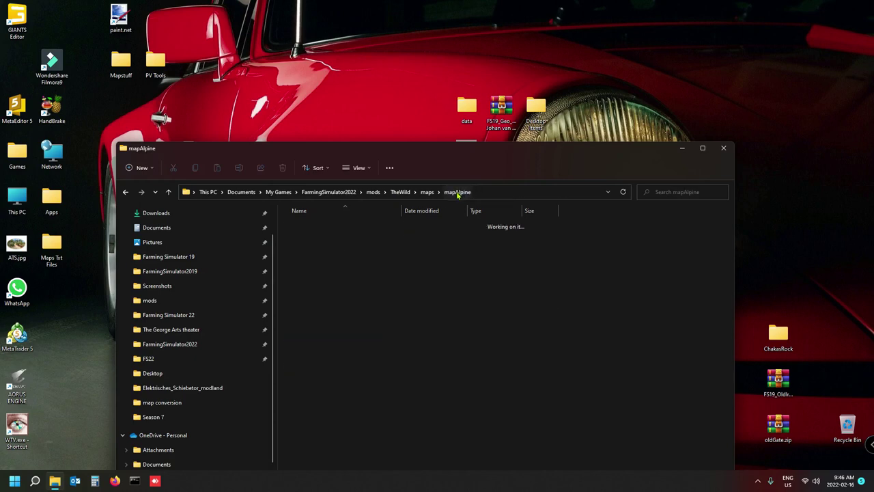
pyautogui.click(324, 284)
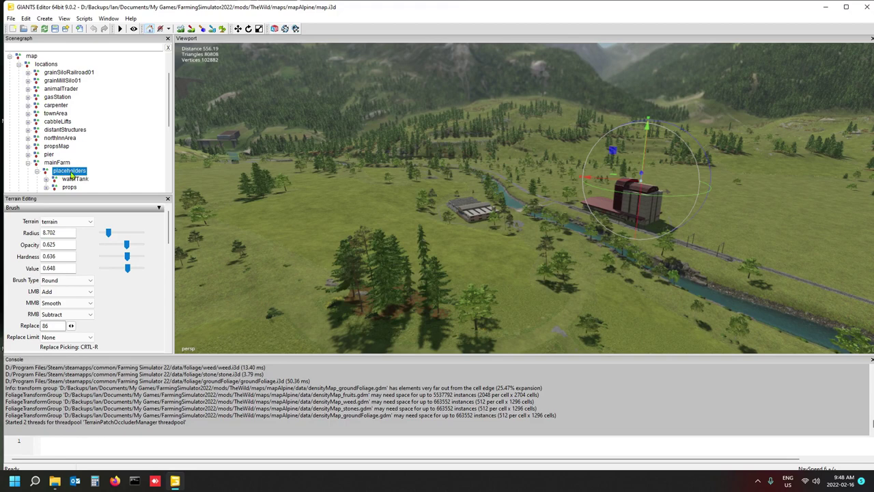
# Show the Attributes and User Attributes panels from the Window menu
pyautogui.scroll(-1, 80, 125)
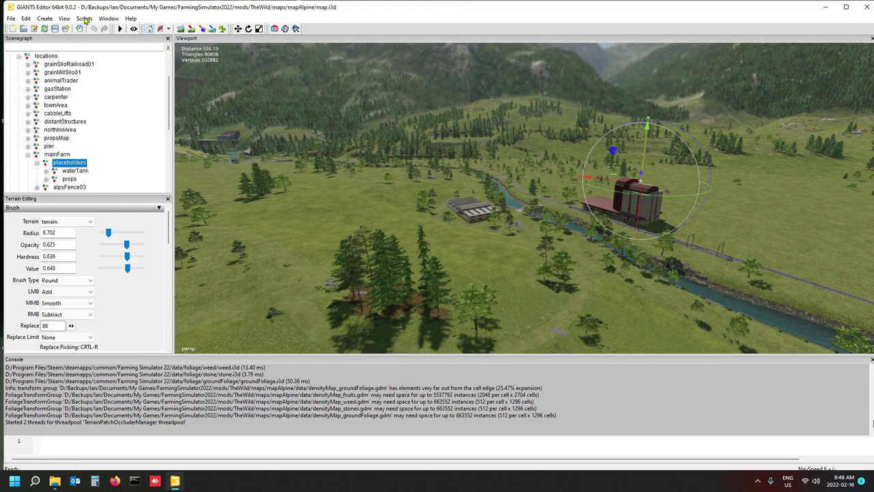
pyautogui.click(107, 20)
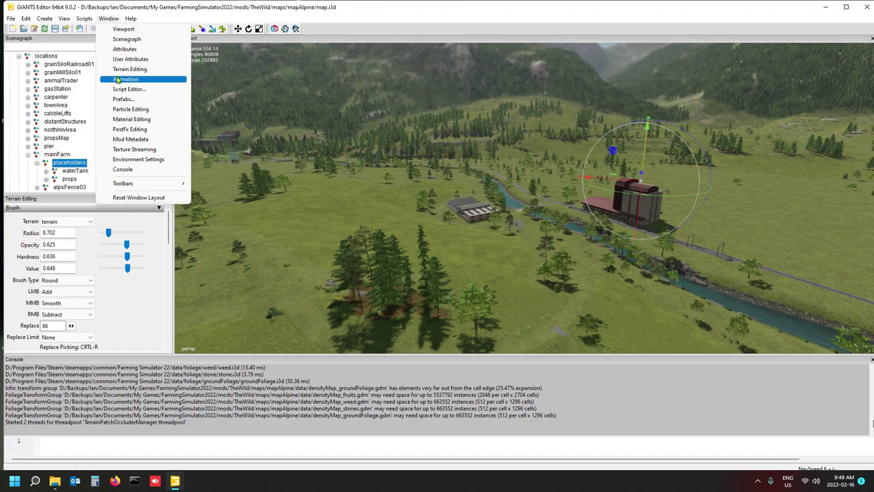
pyautogui.click(123, 49)
pyautogui.click(108, 18)
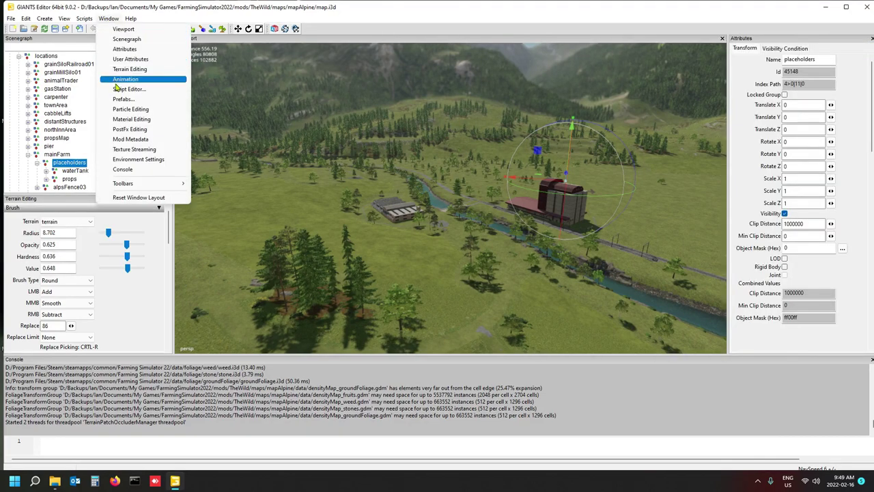
pyautogui.click(123, 60)
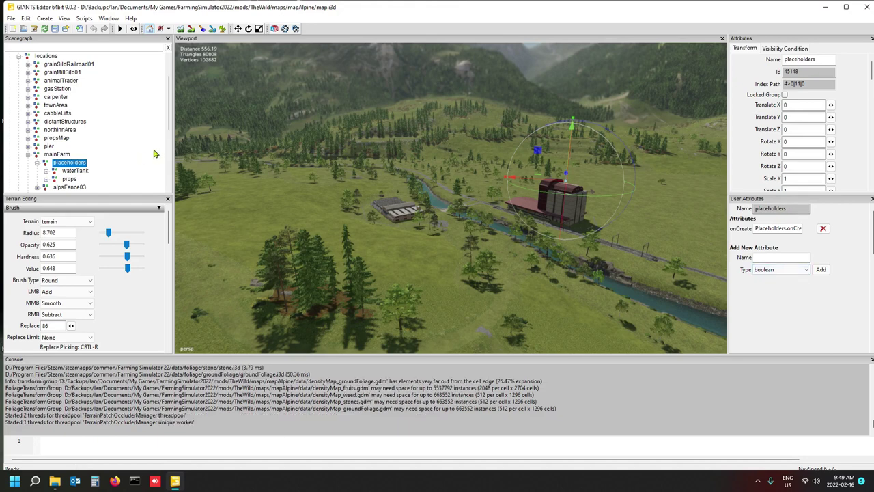
pyautogui.click(44, 19)
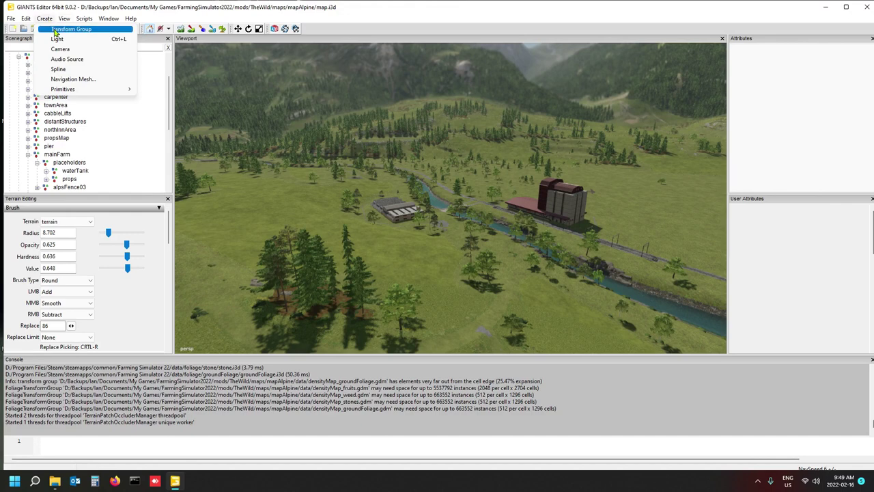
# Create a new TransformGroup and rename it to placeholders
pyautogui.click(69, 28)
pyautogui.doubleClick(814, 60)
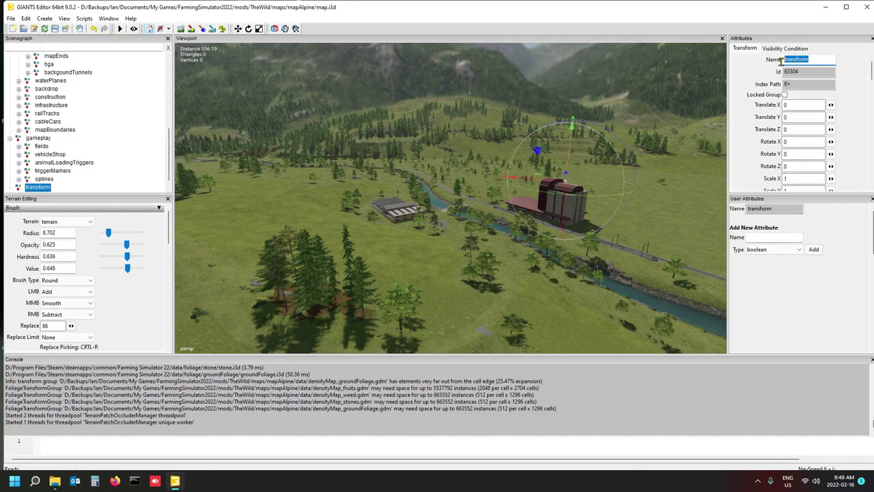
pyautogui.write('placeholders')
pyautogui.press('Return')
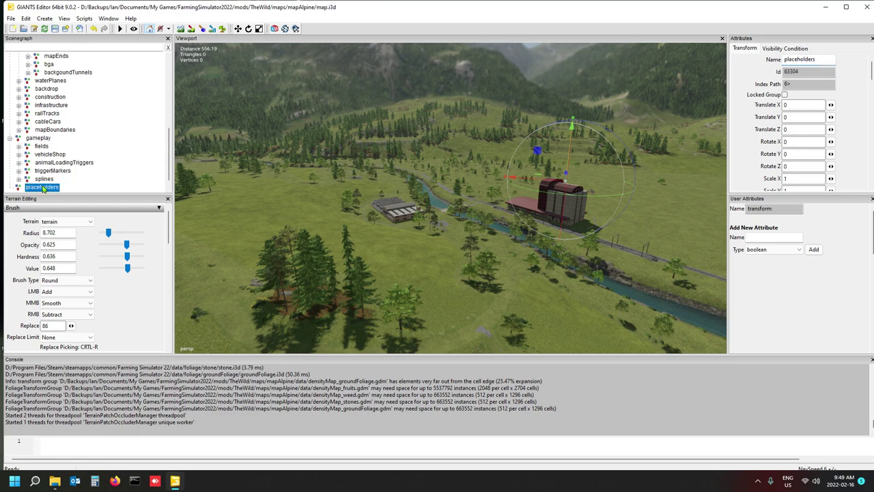
# Select the farm's existing placeholders group under mainFarm in the Scenegraph
pyautogui.click(113, 160)
pyautogui.scroll(-2, 68, 164)
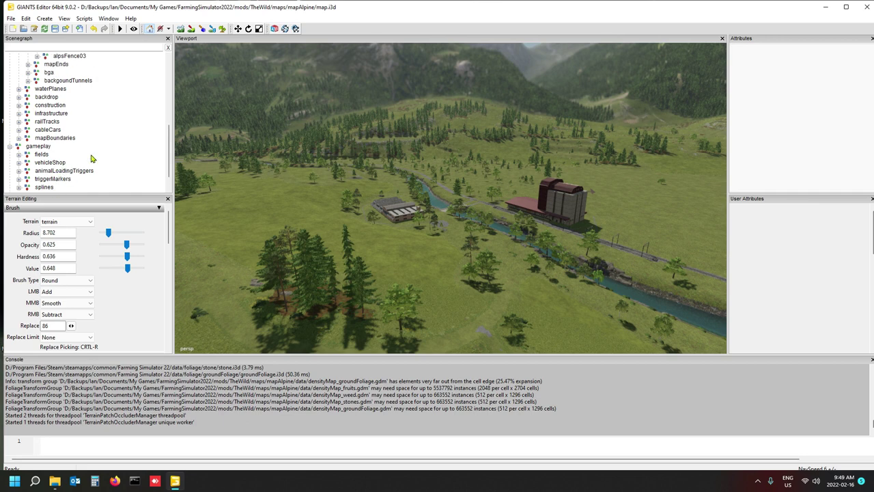
pyautogui.scroll(3, 68, 97)
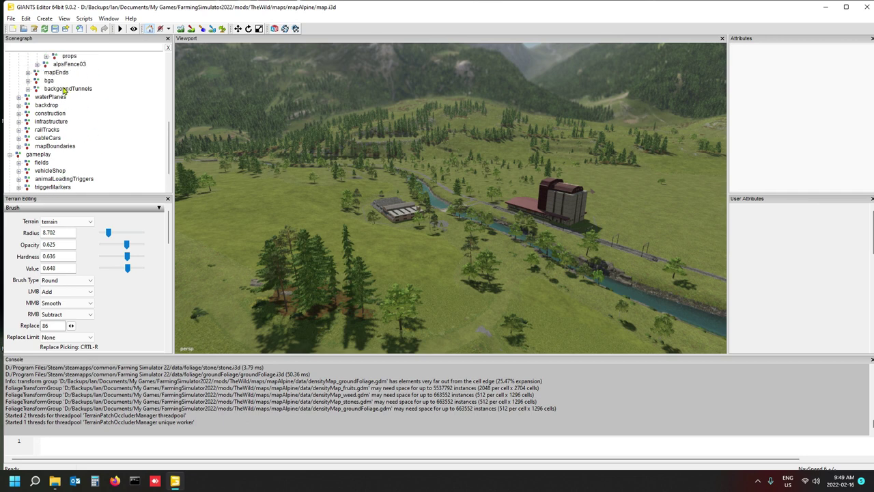
pyautogui.scroll(-3, 74, 110)
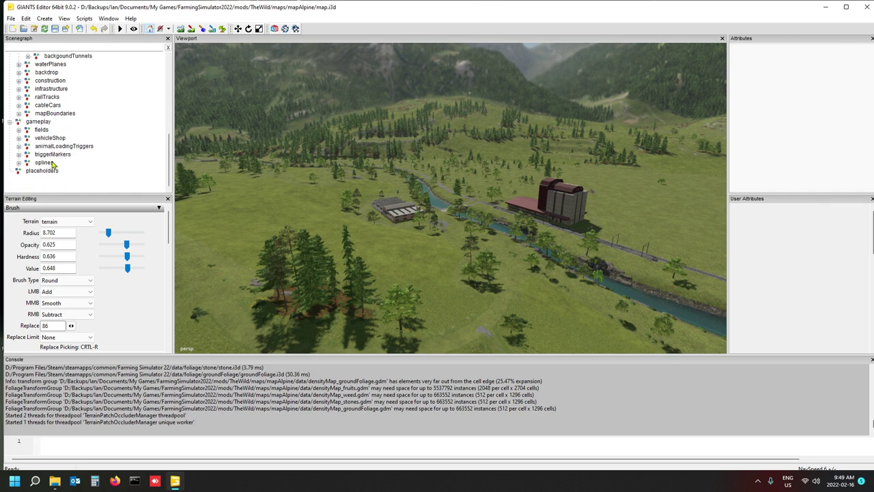
pyautogui.click(48, 171)
pyautogui.click(99, 179)
pyautogui.scroll(4, 106, 133)
pyautogui.click(74, 99)
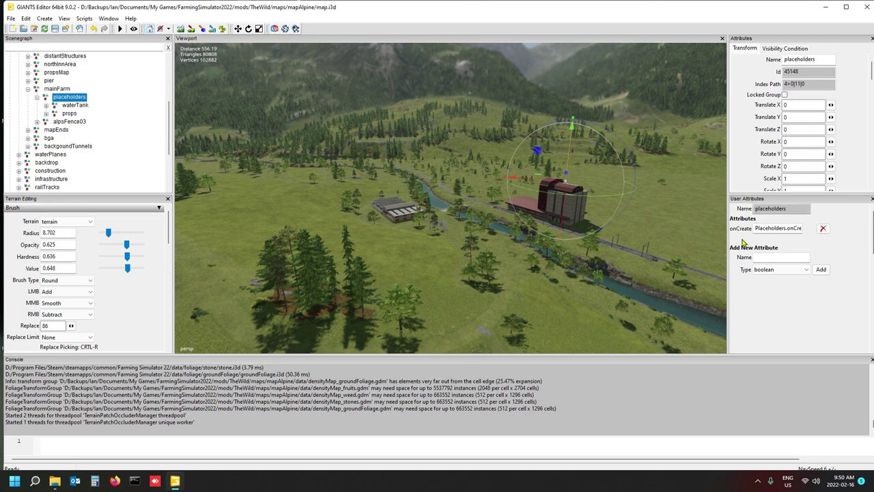
# Add an onCreate user attribute of type script callback
pyautogui.click(763, 258)
pyautogui.write('onCreate')
pyautogui.click(807, 273)
pyautogui.click(783, 307)
# Correct the onCreate value to Placeholders.onCreate with a capital P
pyautogui.click(756, 229)
pyautogui.moveTo(757, 229); pyautogui.dragTo(813, 230)
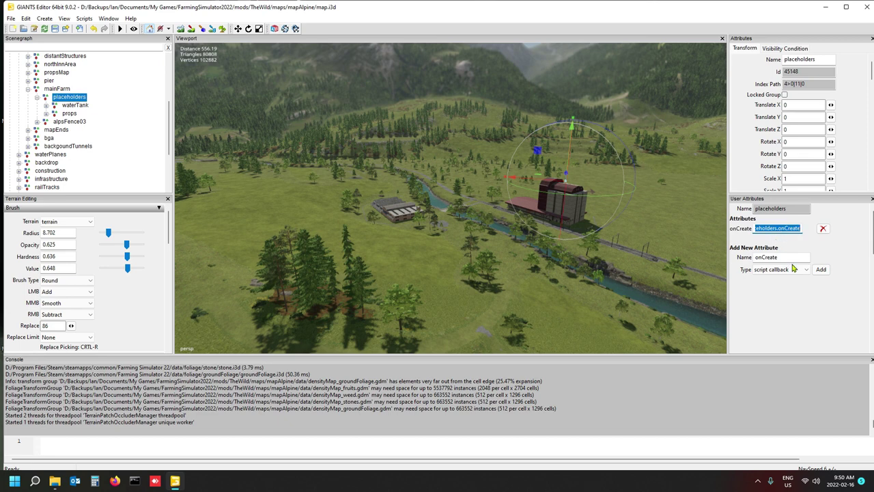
pyautogui.press('Home')
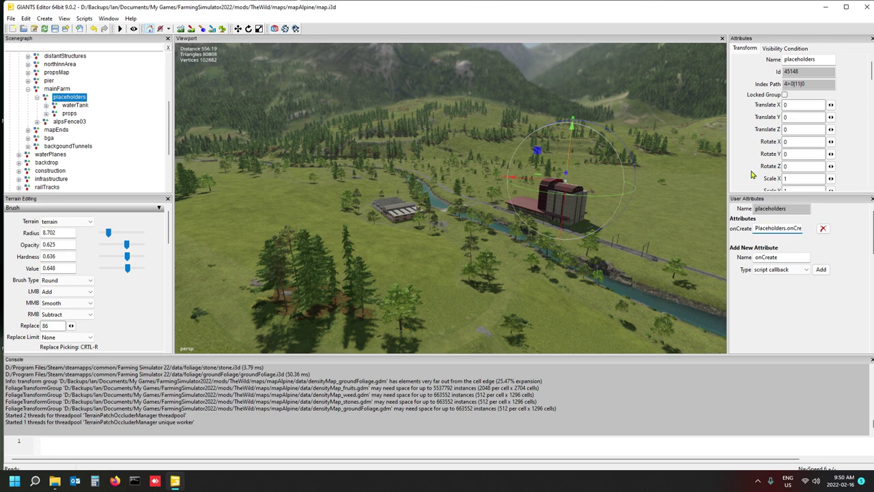
pyautogui.click(792, 229)
pyautogui.press('End')
pyautogui.press('Home')
pyautogui.press('Delete')
pyautogui.write('P')
pyautogui.click(71, 100)
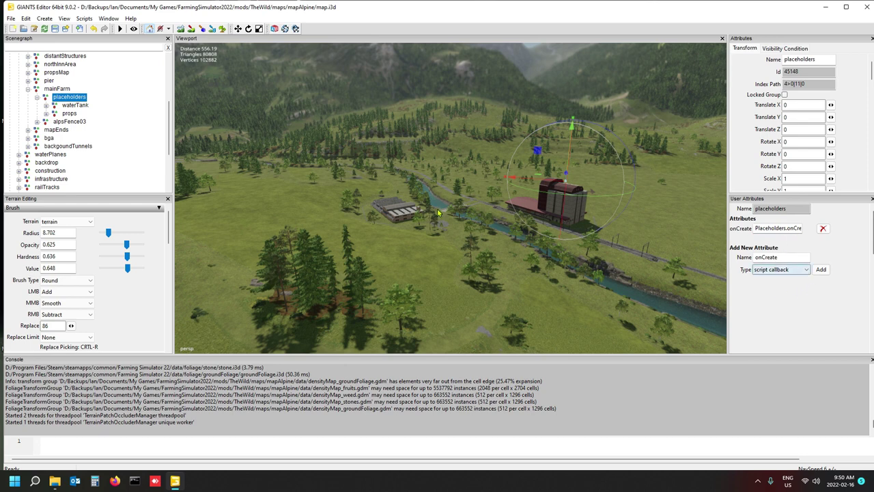
# Reselect the placeholders group under mainFarm
pyautogui.click(103, 110)
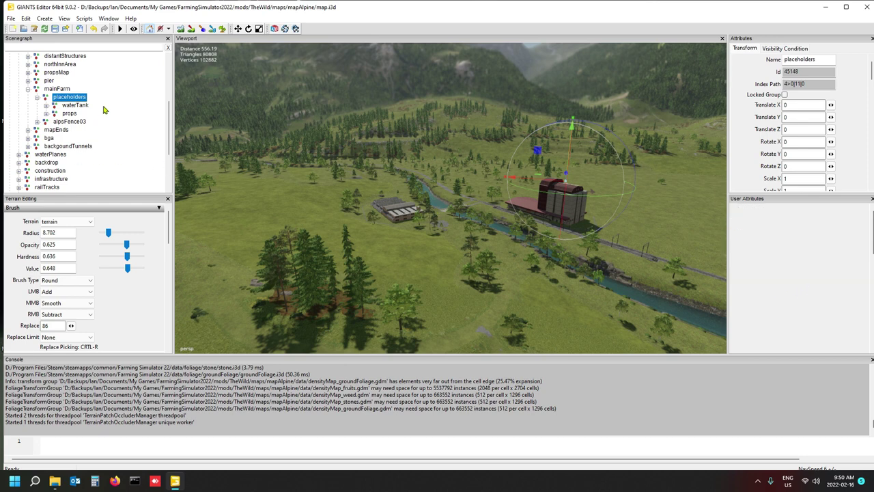
pyautogui.click(69, 98)
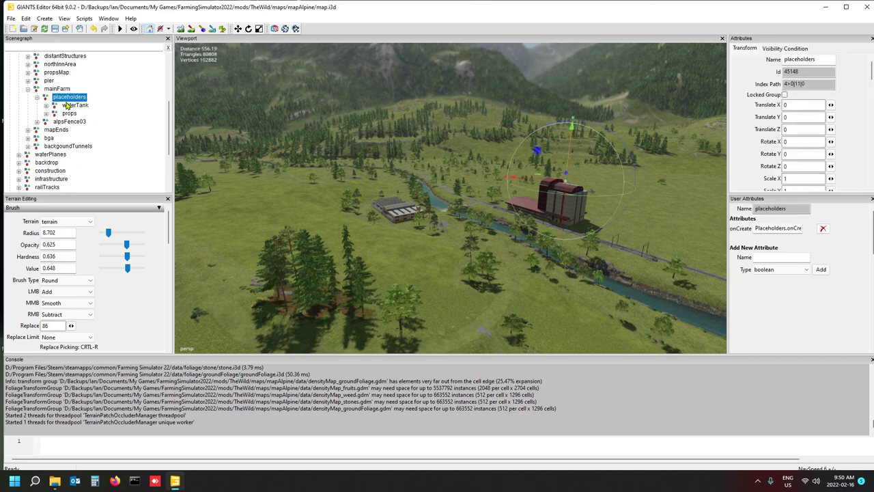
pyautogui.click(11, 19)
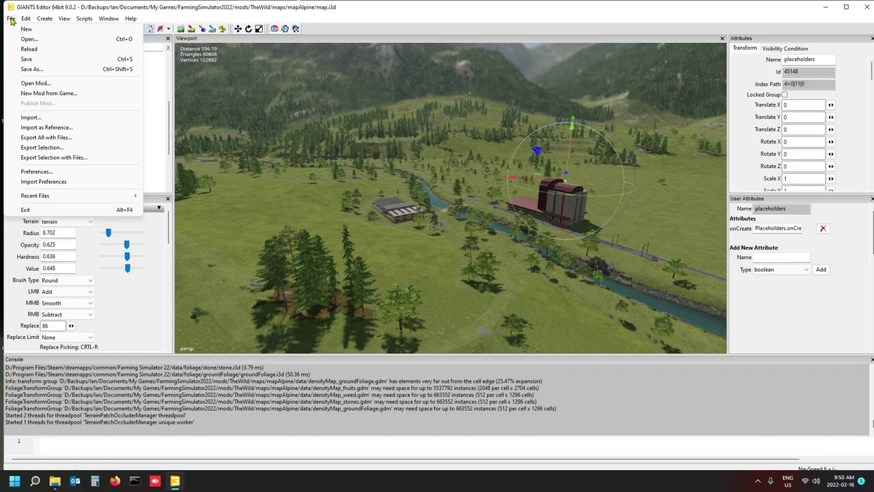
# Import electricslidinggate_green.i3d from the slidingGate folder
pyautogui.click(48, 119)
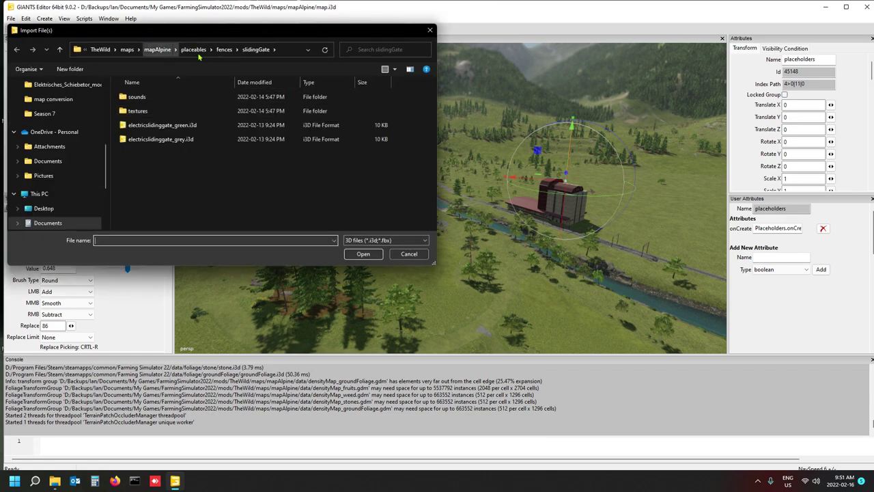
pyautogui.click(164, 126)
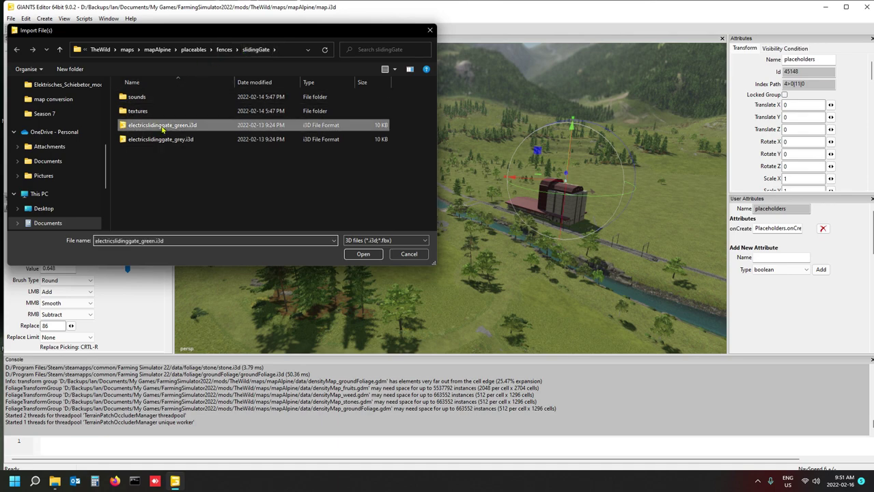
pyautogui.click(363, 255)
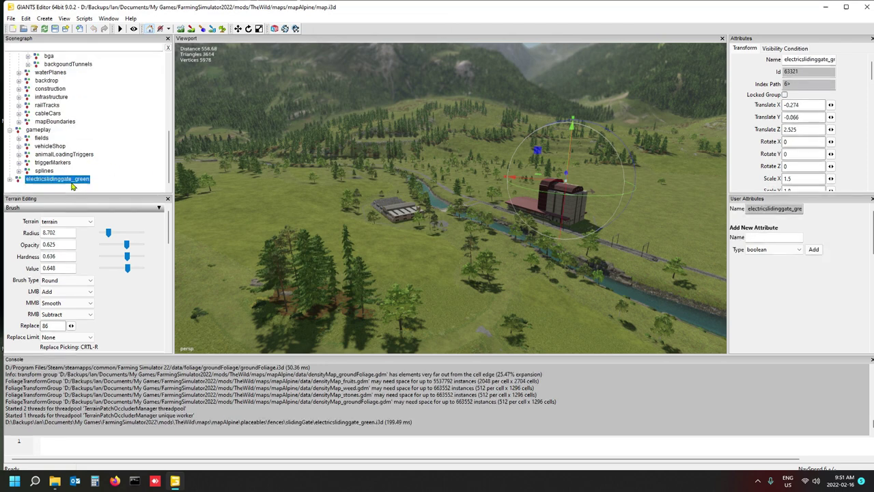
# Move electricslidinggate_green into mainFarm's placeholders group and fly the camera over the farm field
pyautogui.click(57, 182)
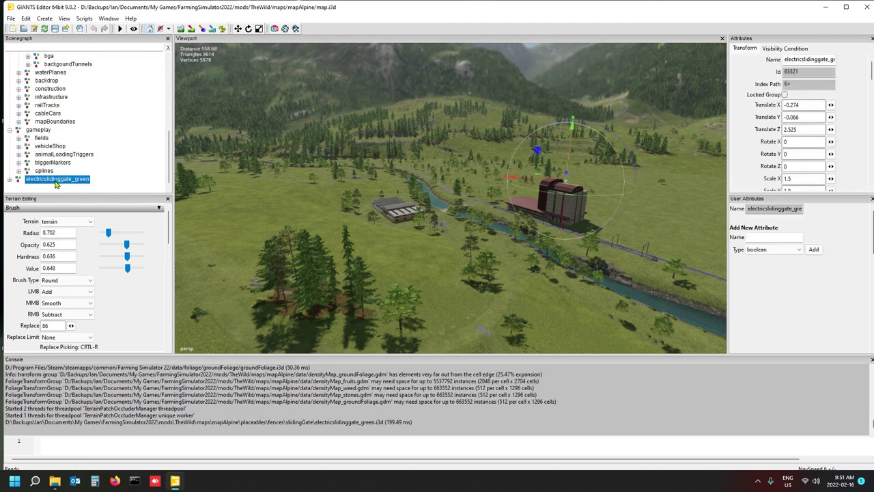
pyautogui.click(64, 135)
pyautogui.scroll(3, 62, 133)
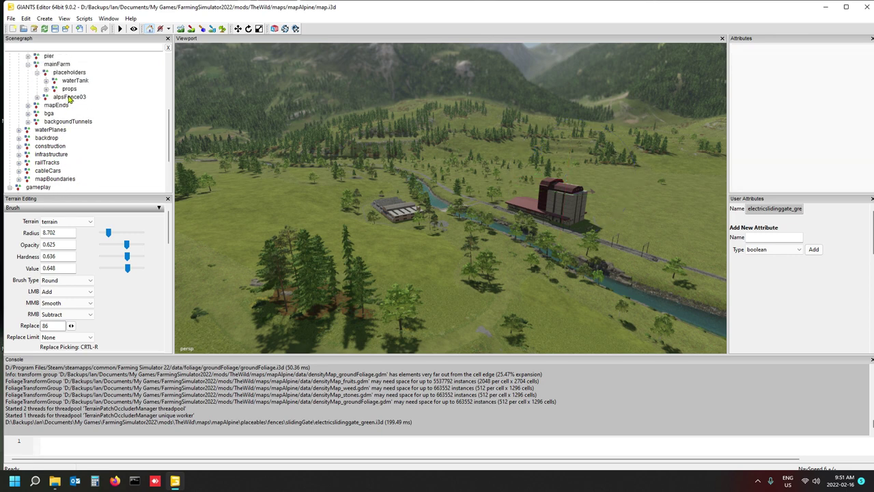
pyautogui.click(70, 73)
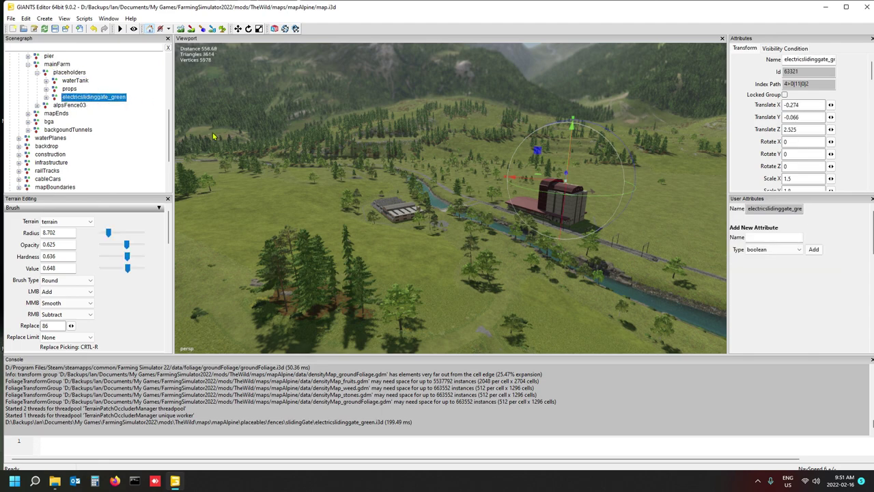
pyautogui.moveTo(301, 209); pyautogui.dragTo(378, 282, button='right')
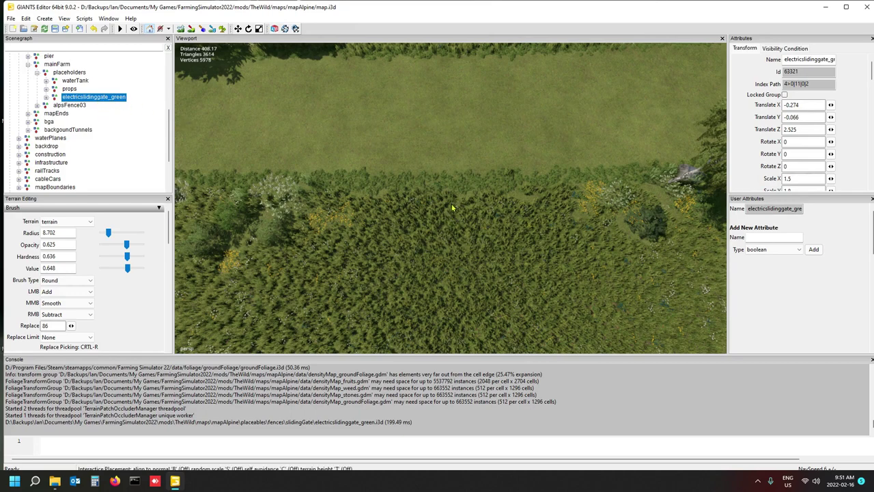
# Place the green gate at the field's edge and turn it to Rotate Y 51.49
pyautogui.moveTo(468, 196); pyautogui.dragTo(414, 194)
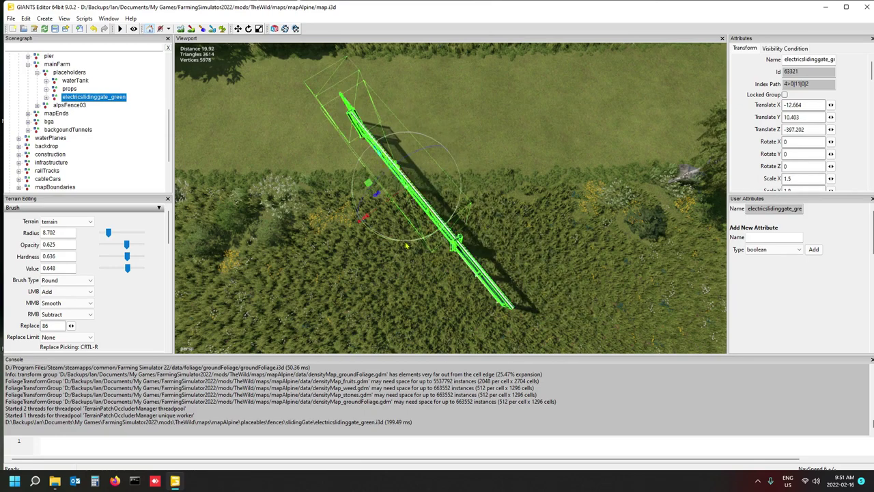
pyautogui.moveTo(463, 249); pyautogui.dragTo(478, 247)
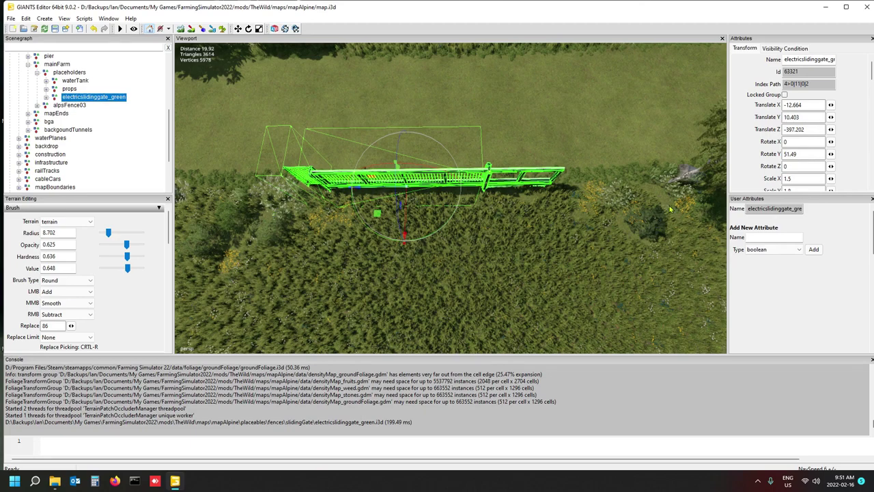
pyautogui.press('Escape')
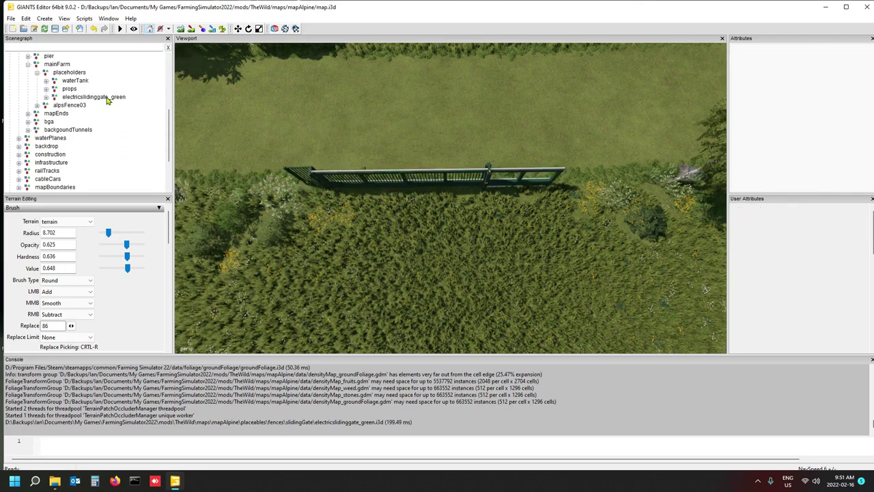
pyautogui.click(108, 97)
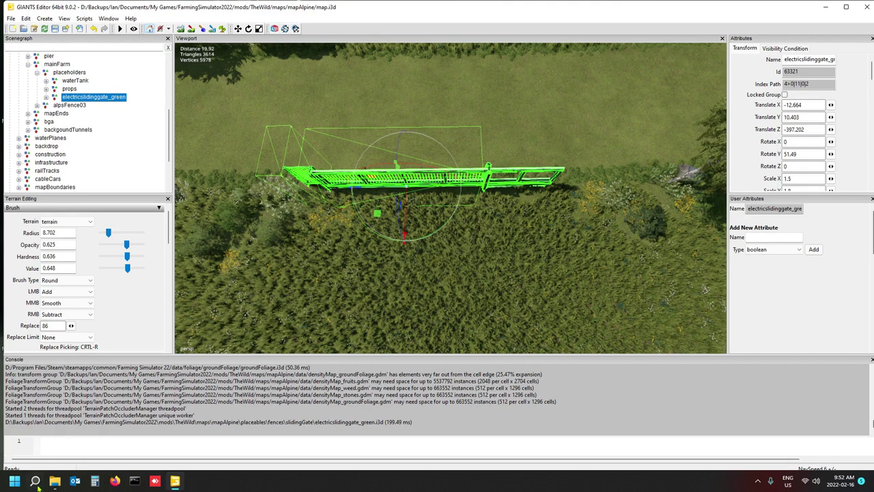
# Bring the mapAlpine File Explorer window to the front and move it up-left
pyautogui.moveTo(56, 484)
pyautogui.click(62, 447)
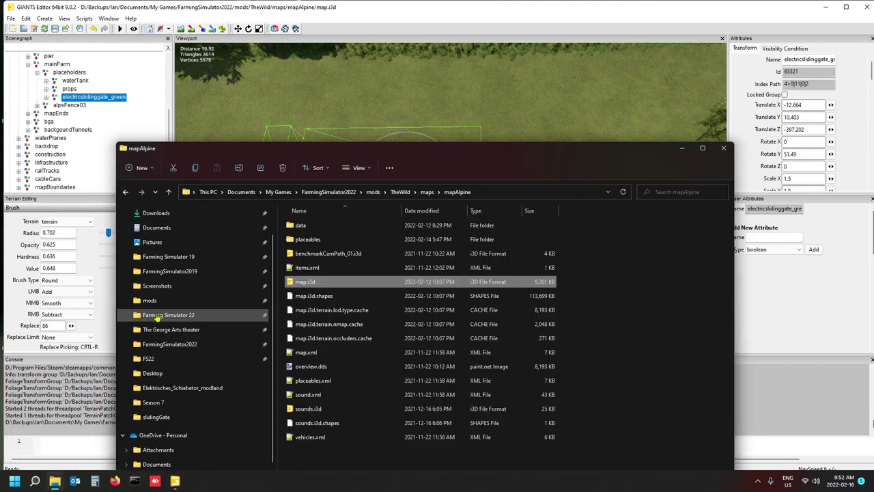
pyautogui.moveTo(508, 155); pyautogui.dragTo(472, 61)
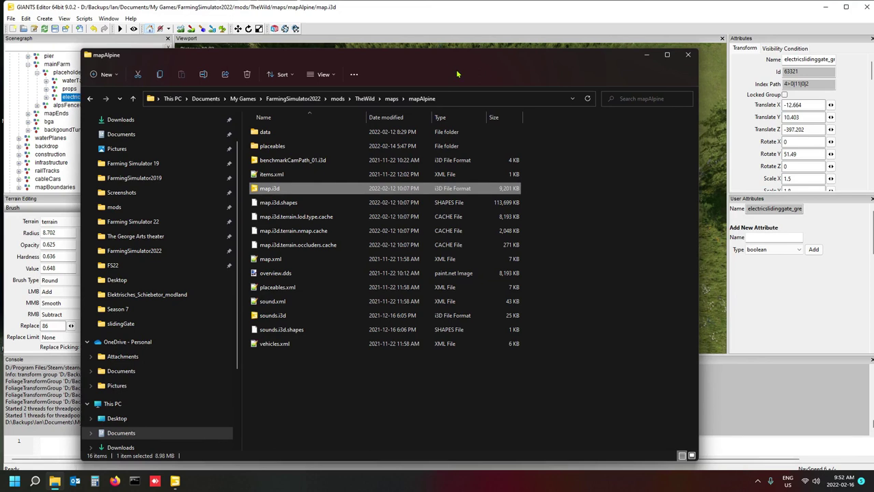